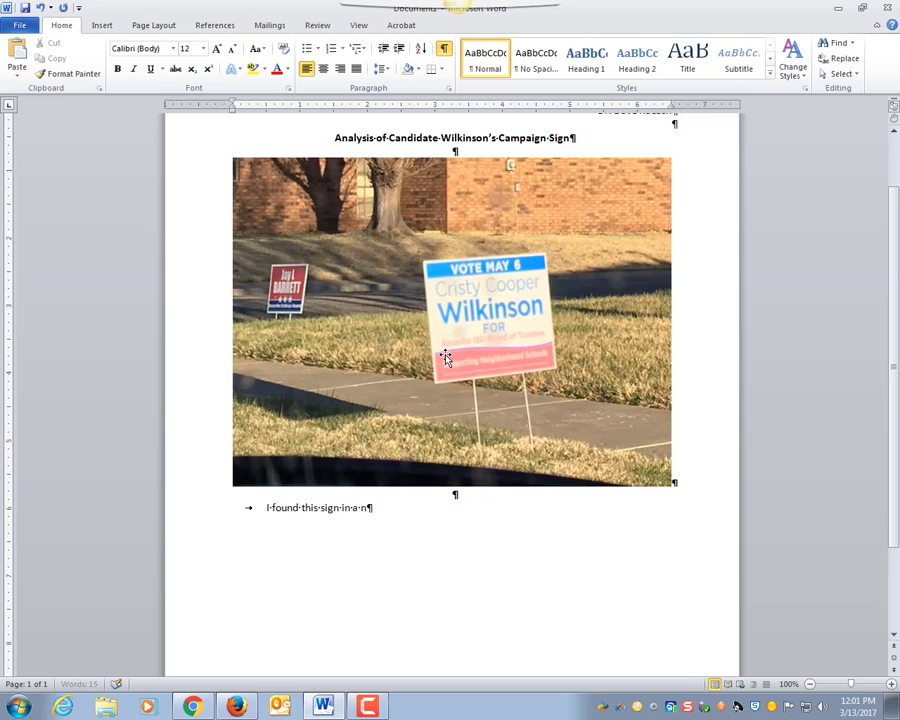
Finish the first sentence with "neighborhood west of Coulter in Amarillo." and add that the campaign sign was produced by the candidate's campaign.
{"action": "type", "text": "hood west of Coulter in Amarillo."}
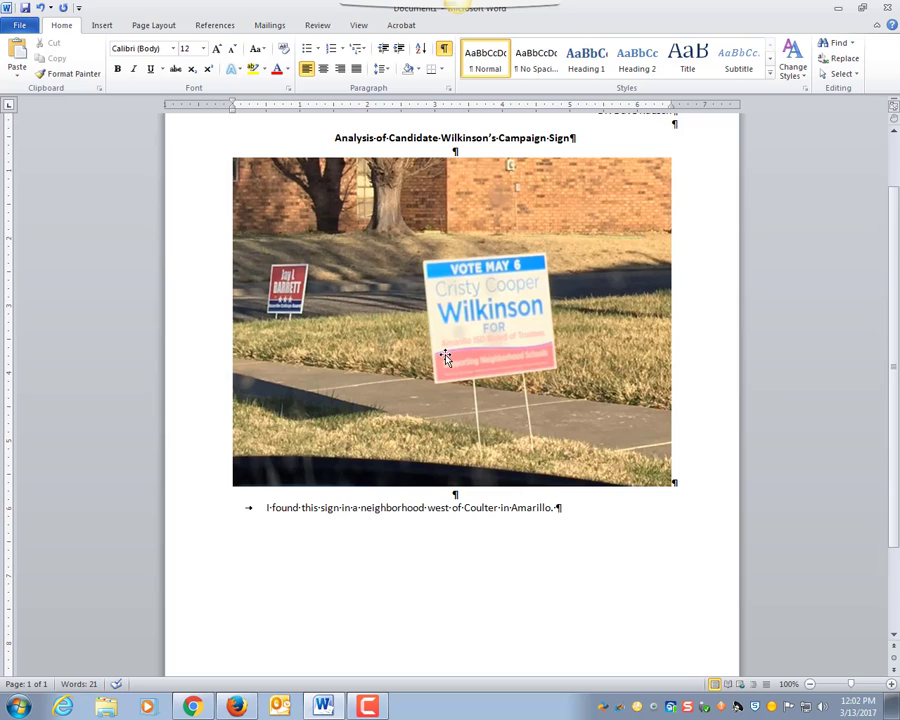
{"action": "type", "text": "The campaign sign is"}
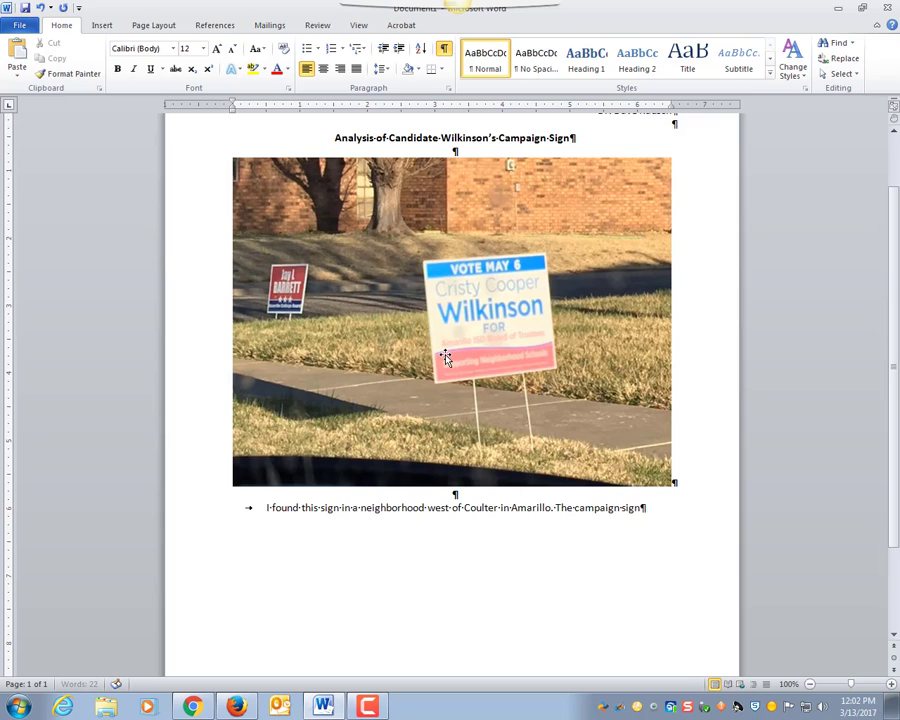
{"action": "key", "text": "BackSpace"}
{"action": "key", "text": "BackSpace"}
{"action": "type", "text": "has"}
{"action": "key", "text": "BackSpace"}
{"action": "key", "text": "BackSpace"}
{"action": "key", "text": "BackSpace"}
{"action": "type", "text": "was produced by the C"}
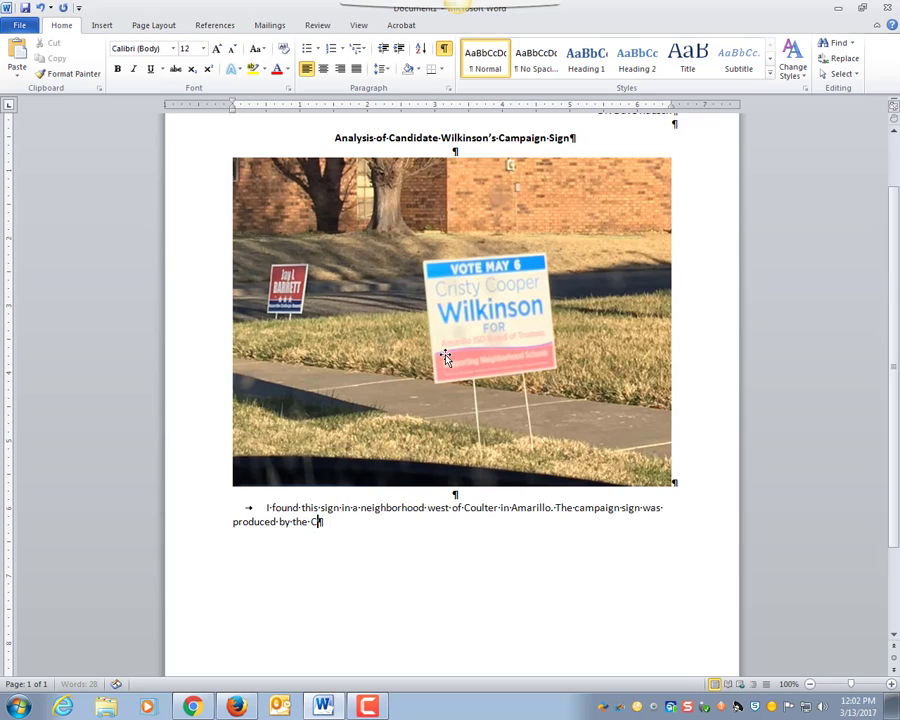
{"action": "type", "text": "risty Cooper Wilkins"}
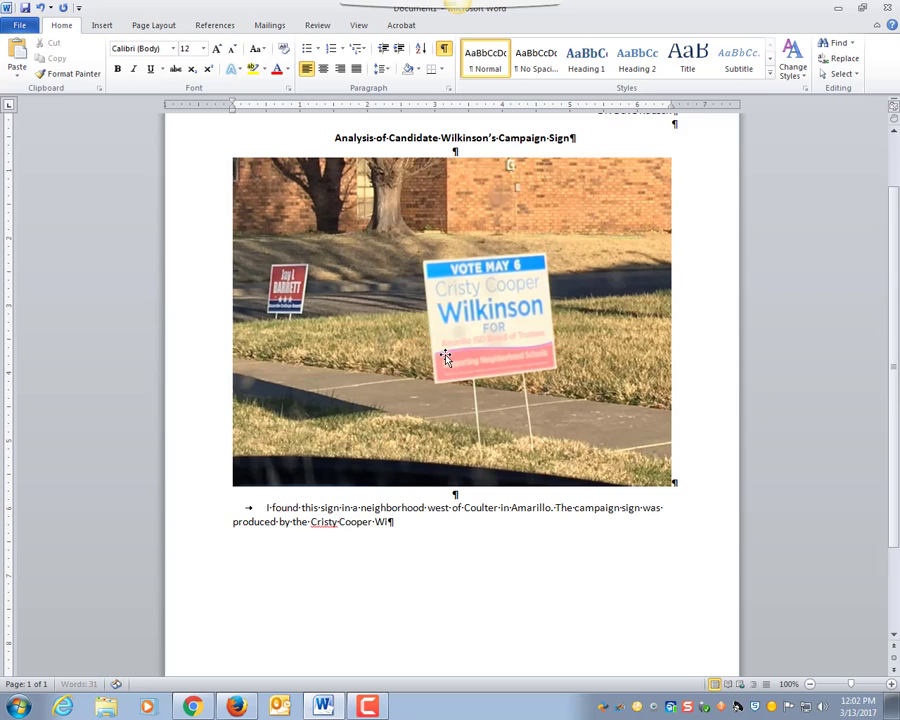
{"action": "type", "text": "on campaign. Ms. "}
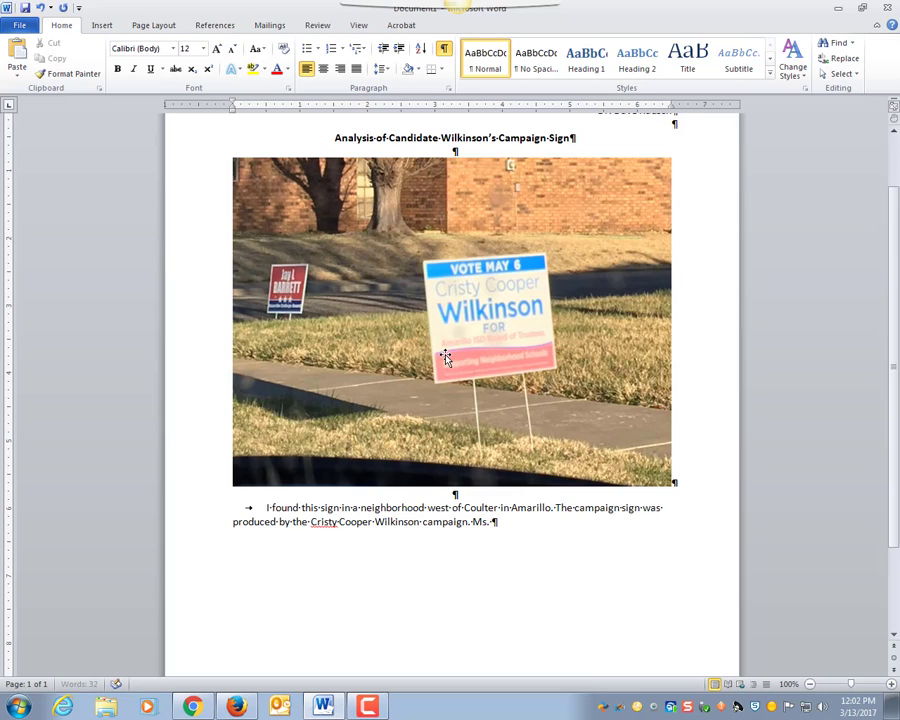
Add a sentence stating that the candidate "is running of the Board of Trustees of the Amarillo Independent School District.".
{"action": "type", "text": "Wilkinson"}
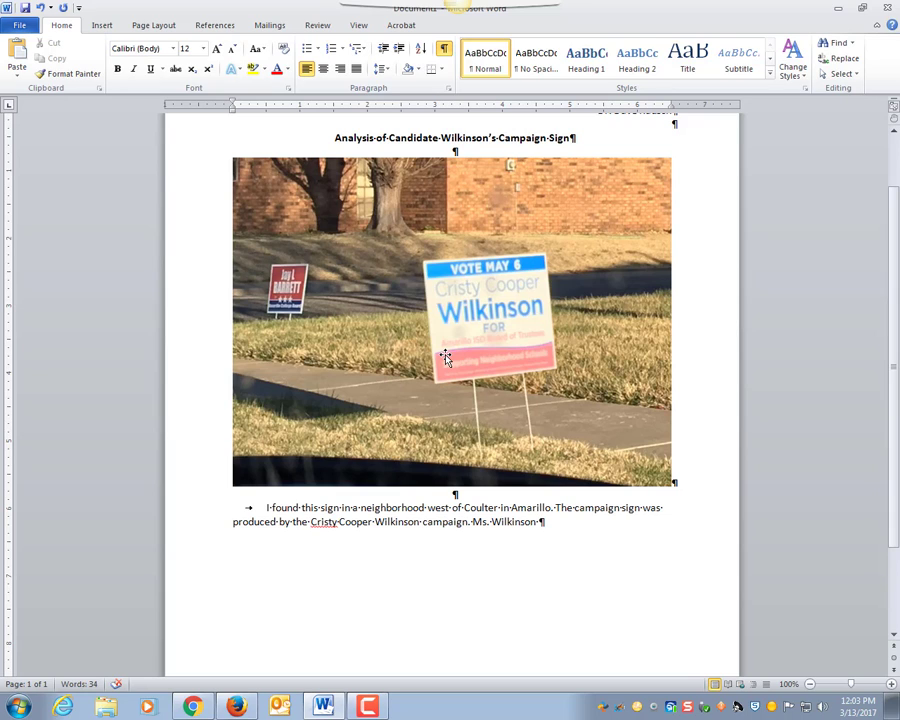
{"action": "type", "text": "is running of h"}
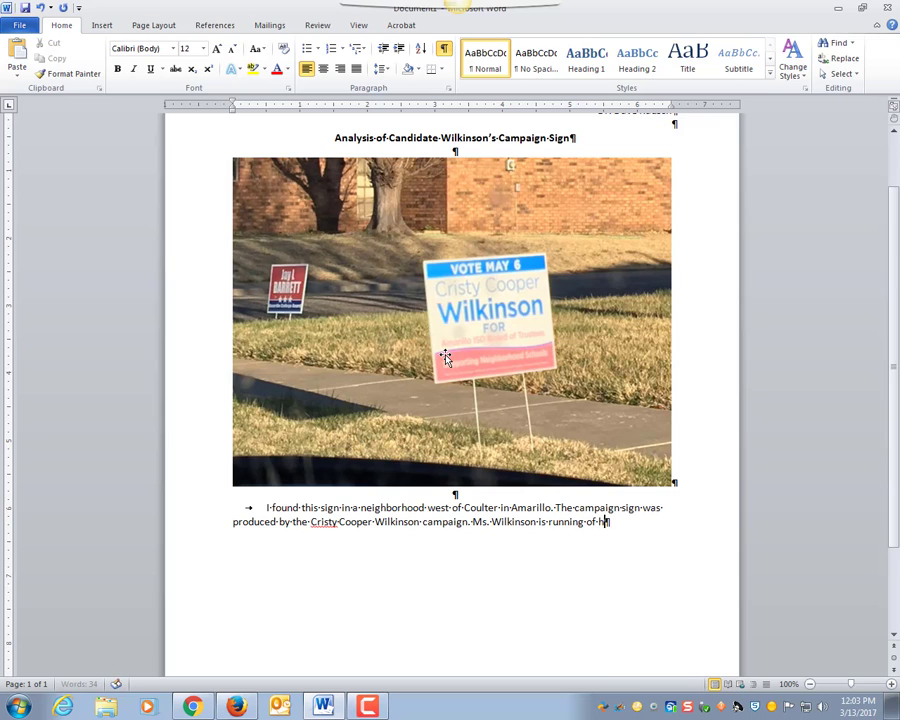
{"action": "key", "text": "BackSpace"}
{"action": "type", "text": "the Board of Trustees o"}
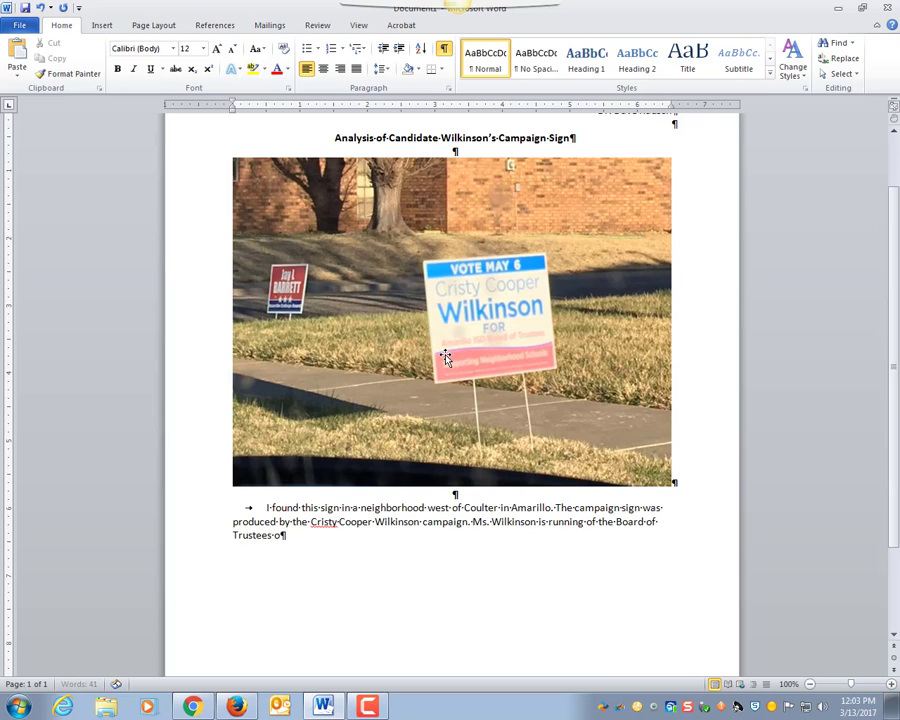
{"action": "type", "text": "f the Amarillo Independent Scho"}
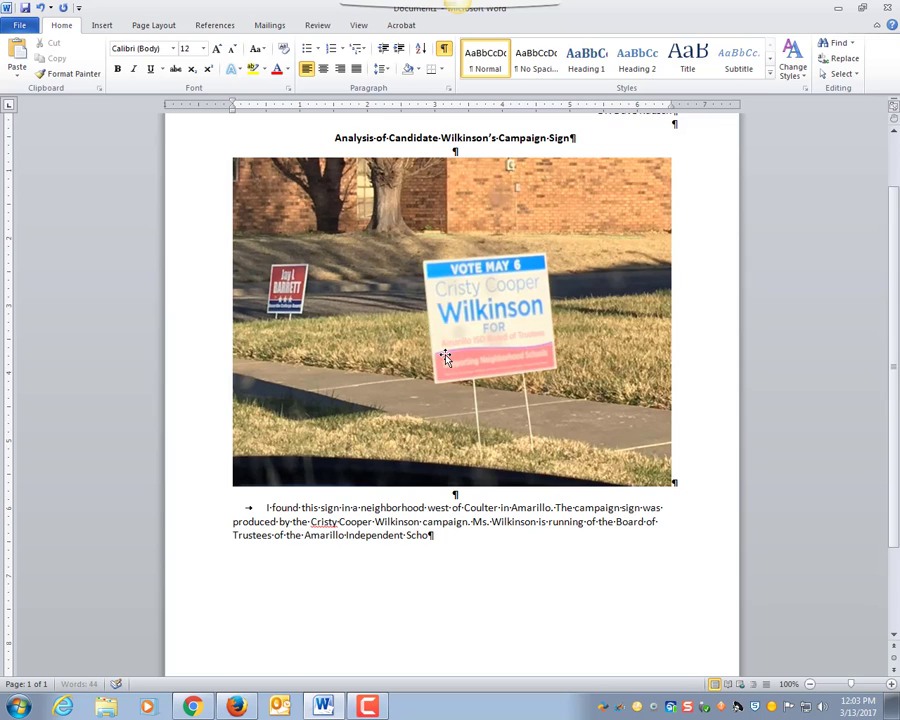
{"action": "type", "text": "ol District."}
Continue the paragraph with "Candidates for the AISD Board of Trustees run in nonpartisan elections.".
{"action": "type", "text": "Candidate sof r"}
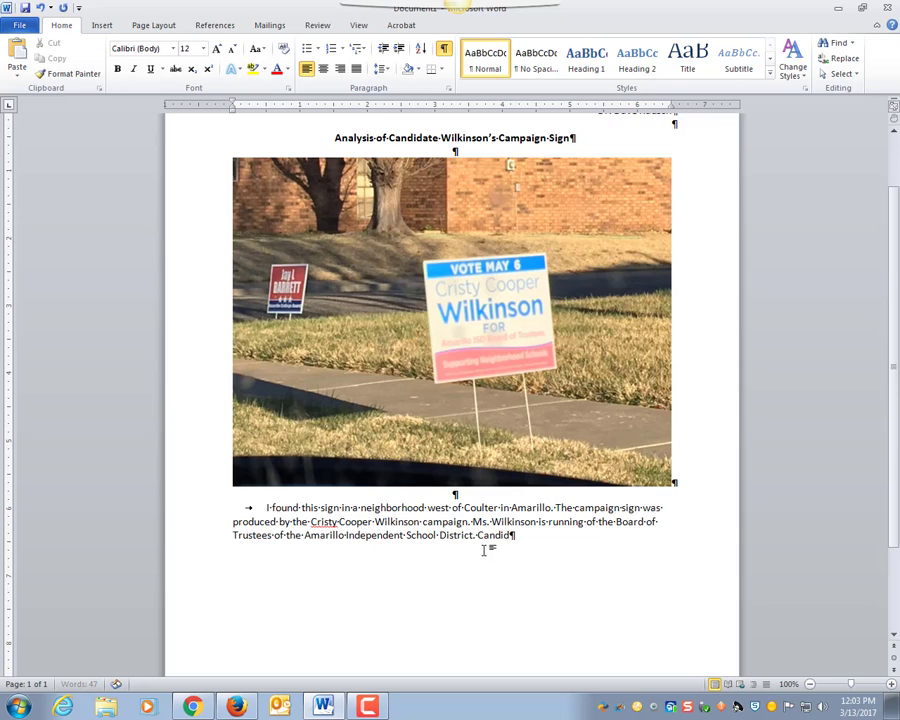
{"action": "key", "text": "BackSpace"}
{"action": "key", "text": "BackSpace"}
{"action": "key", "text": "BackSpace"}
{"action": "key", "text": "BackSpace"}
{"action": "key", "text": "BackSpace"}
{"action": "key", "text": "BackSpace"}
{"action": "type", "text": "s for the A"}
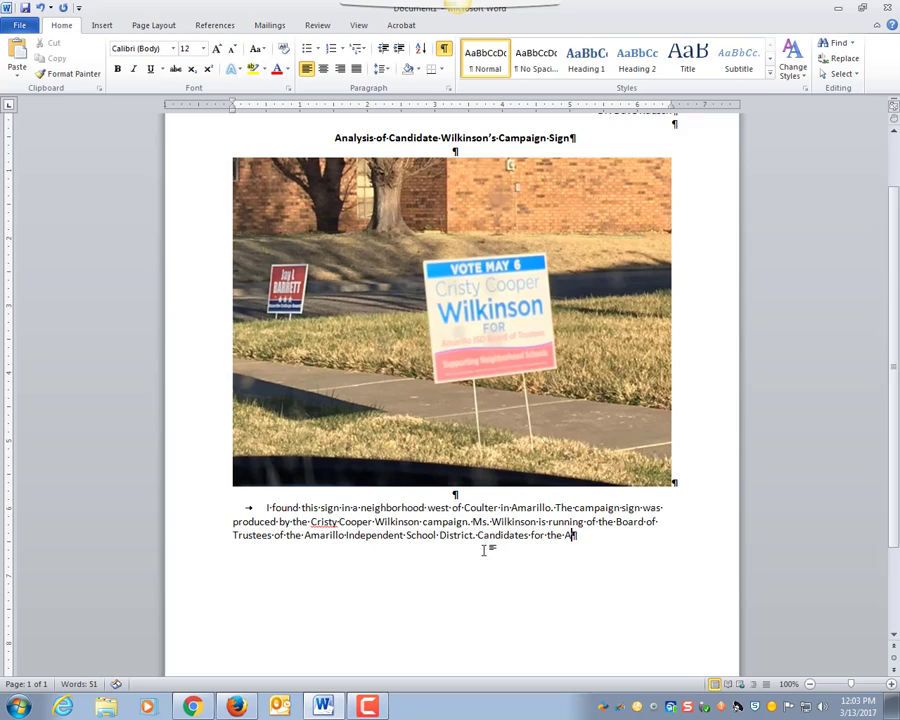
{"action": "type", "text": "ISD Board of Trustees "}
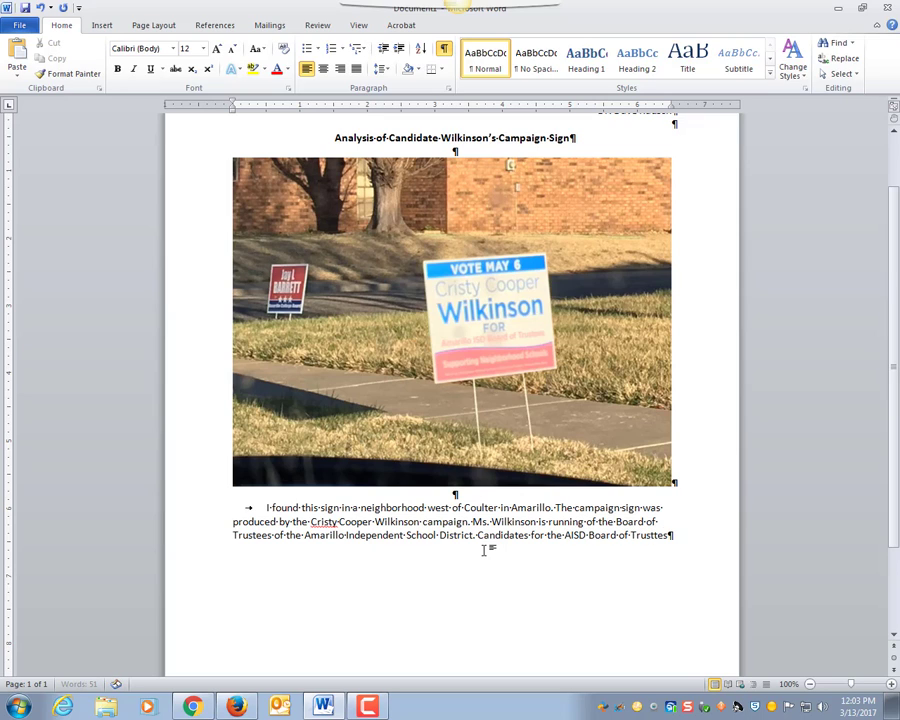
{"action": "type", "text": "run in nonpati"}
{"action": "key", "text": "BackSpace"}
{"action": "key", "text": "BackSpace"}
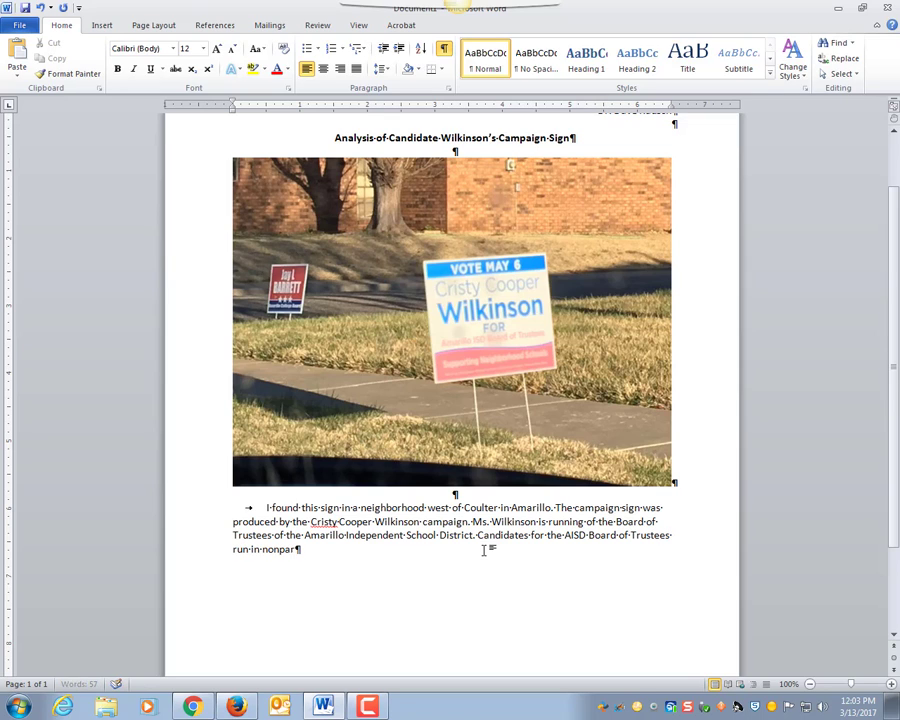
{"action": "type", "text": "rtisan elections. One of tht"}
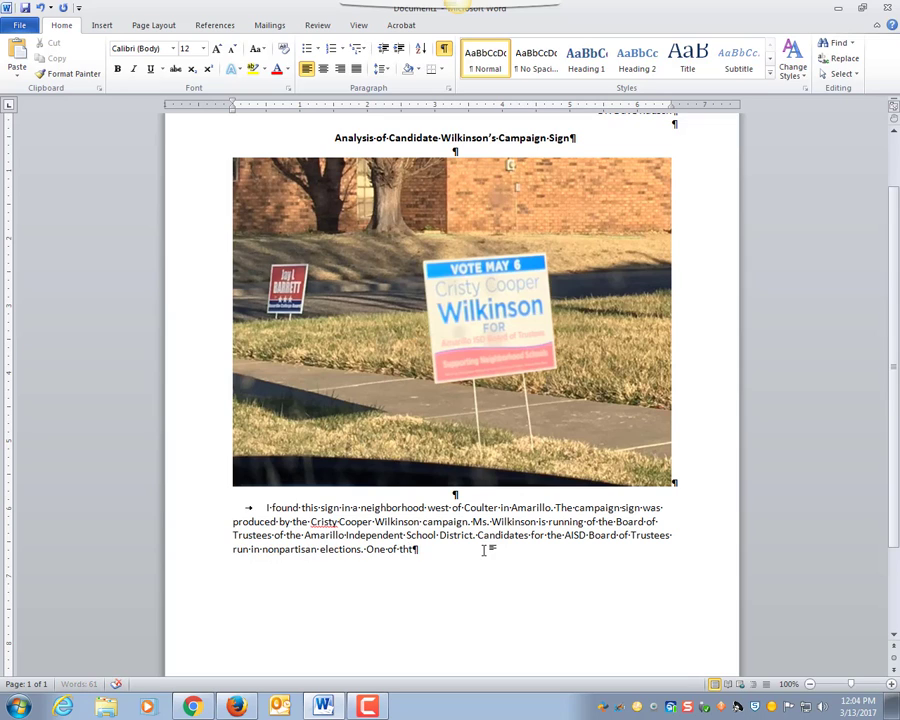
Add the criticism "One of things that I didn't like about the sign is that it does not mention cumulative voting.".
{"action": "key", "text": "BackSpace"}
{"action": "type", "text": "ings that I didn't like about "}
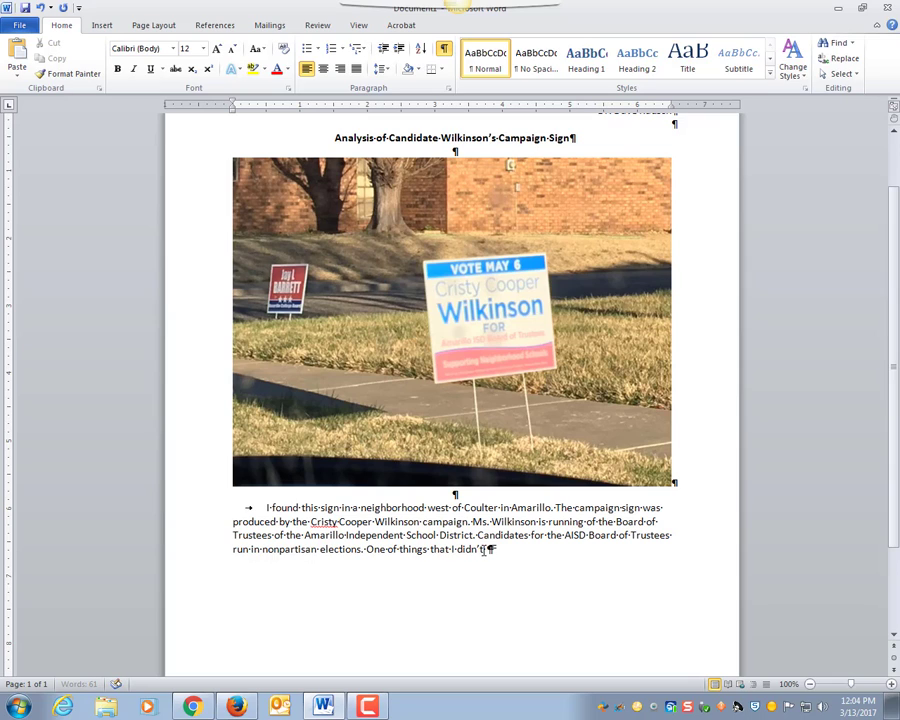
{"action": "type", "text": "the sign is "}
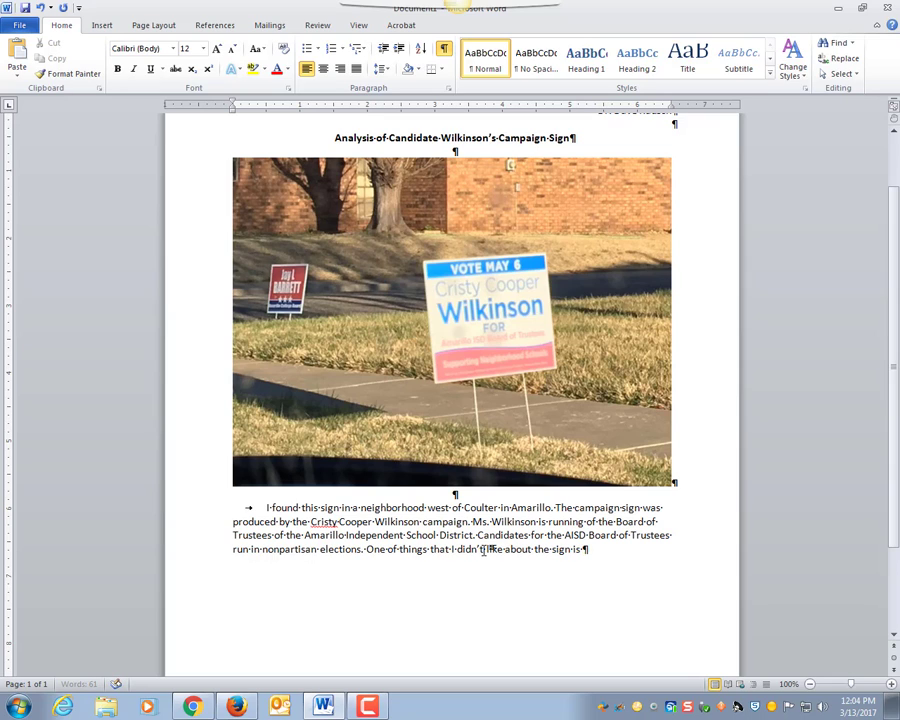
{"action": "type", "text": "that it does not mention curmulat"}
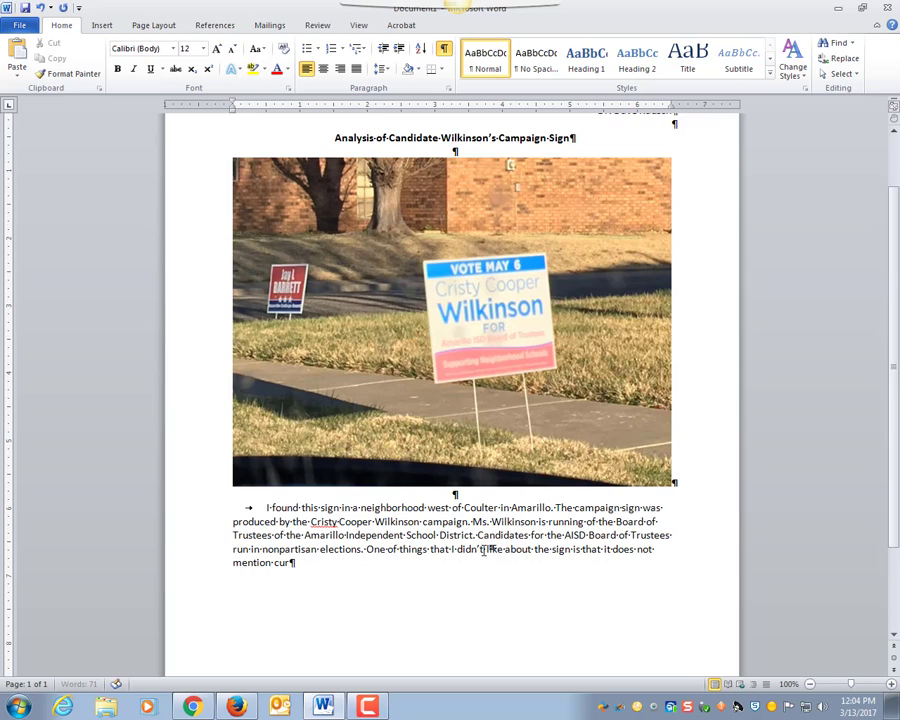
{"action": "key", "text": "BackSpace"}
{"action": "key", "text": "BackSpace"}
{"action": "key", "text": "BackSpace"}
{"action": "key", "text": "BackSpace"}
{"action": "key", "text": "BackSpace"}
{"action": "key", "text": "BackSpace"}
{"action": "type", "text": "mulative voting."}
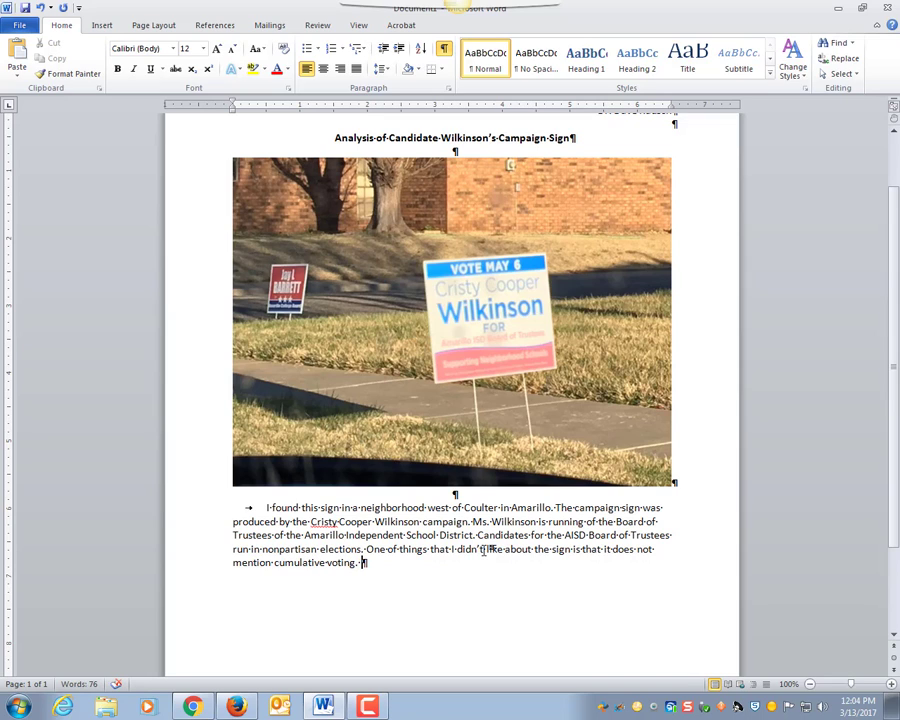
Add "Voters should be able to vote up to four times for each candidate because there are four spots available.".
{"action": "type", "text": " Voters should be able to "}
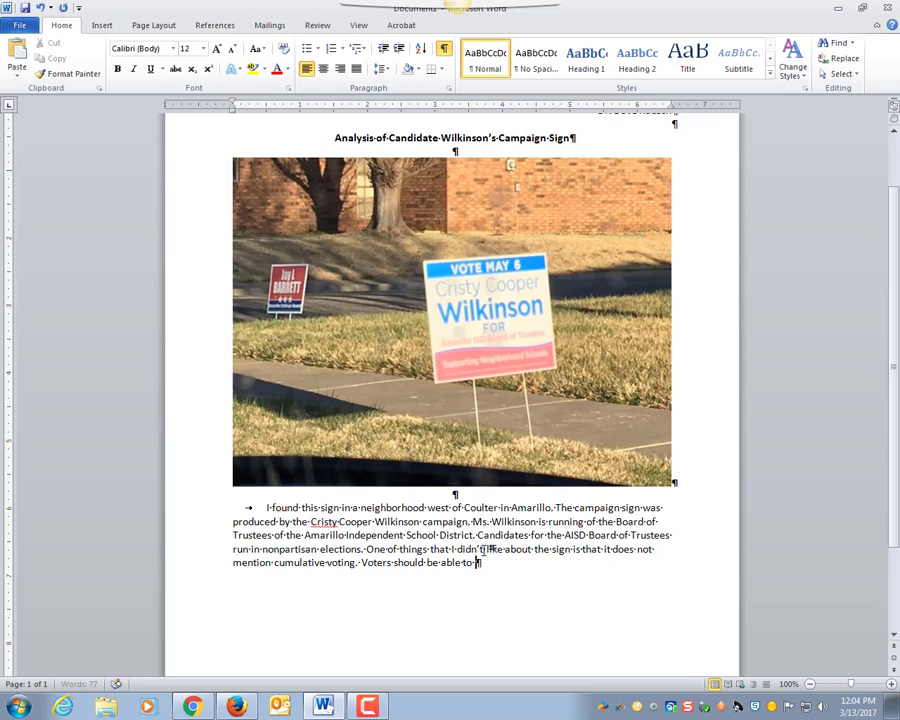
{"action": "type", "text": "vote"}
{"action": "type", "text": "four times "}
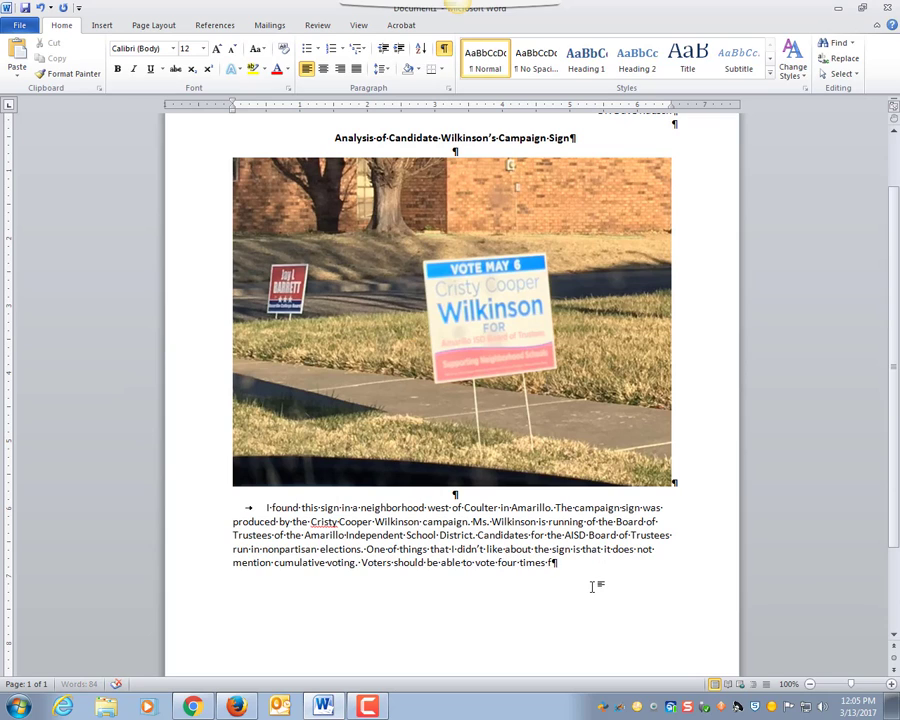
{"action": "type", "text": "for"}
{"action": "key", "text": "BackSpace"}
{"action": "key", "text": "BackSpace"}
{"action": "key", "text": "BackSpace"}
{"action": "key", "text": "BackSpace"}
{"action": "key", "text": "BackSpace"}
{"action": "key", "text": "BackSpace"}
{"action": "key", "text": "BackSpace"}
{"action": "key", "text": "BackSpace"}
{"action": "key", "text": "BackSpace"}
{"action": "key", "text": "BackSpace"}
{"action": "key", "text": "BackSpace"}
{"action": "key", "text": "BackSpace"}
{"action": "key", "text": "BackSpace"}
{"action": "key", "text": "BackSpace"}
{"action": "key", "text": "BackSpace"}
{"action": "type", "text": "upt"}
{"action": "key", "text": "BackSpace"}
{"action": "key", "text": "BackSpace"}
{"action": "type", "text": "to four times for each candidate becaus"}
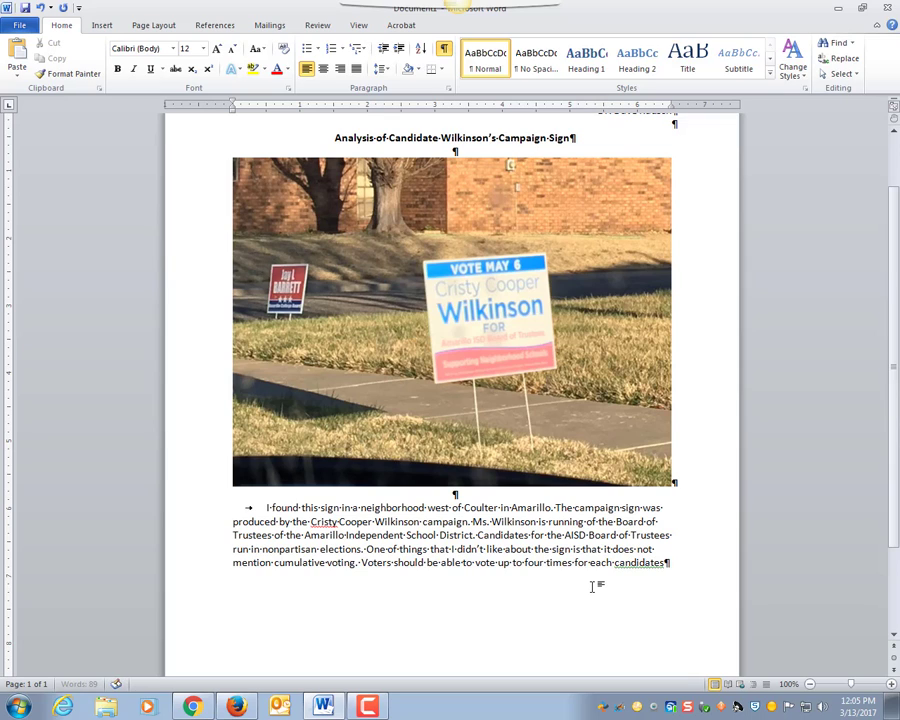
{"action": "key", "text": "BackSpace"}
{"action": "type", "text": "because the"}
{"action": "type", "text": "re are "}
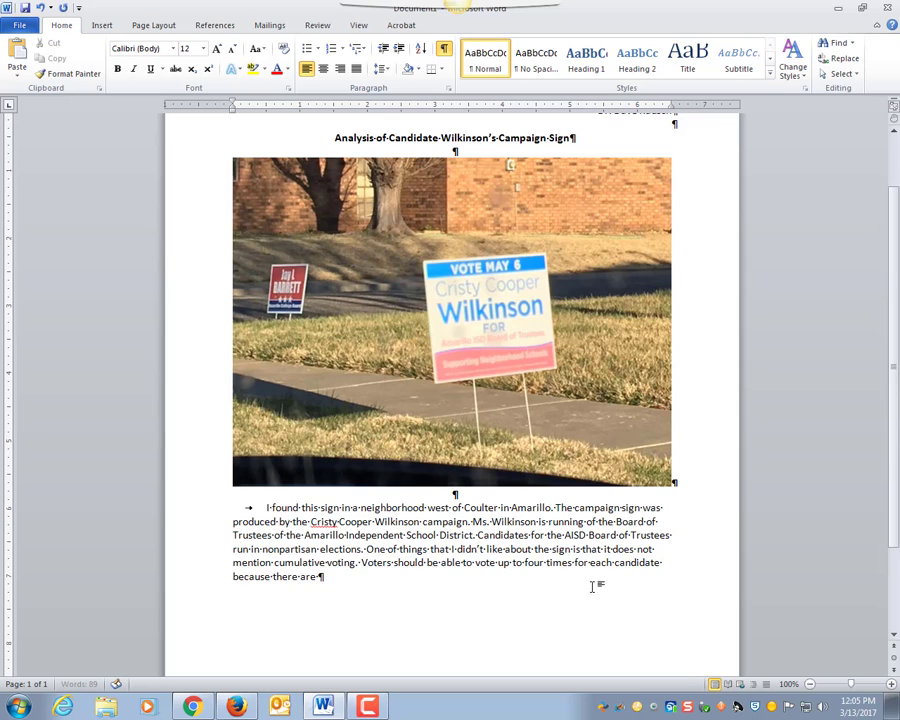
{"action": "type", "text": "four spots available."}
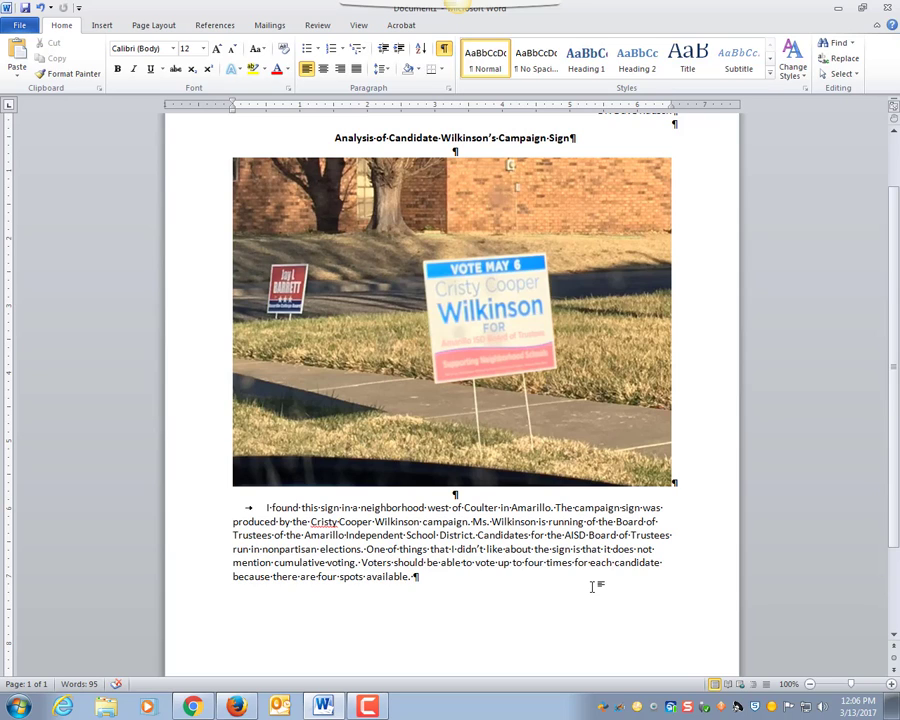
End the paragraph by stating that the candidate "is not an incumbent because she uses the word "for" in her advertising.".
{"action": "type", "text": "Ms. Wilkinson"}
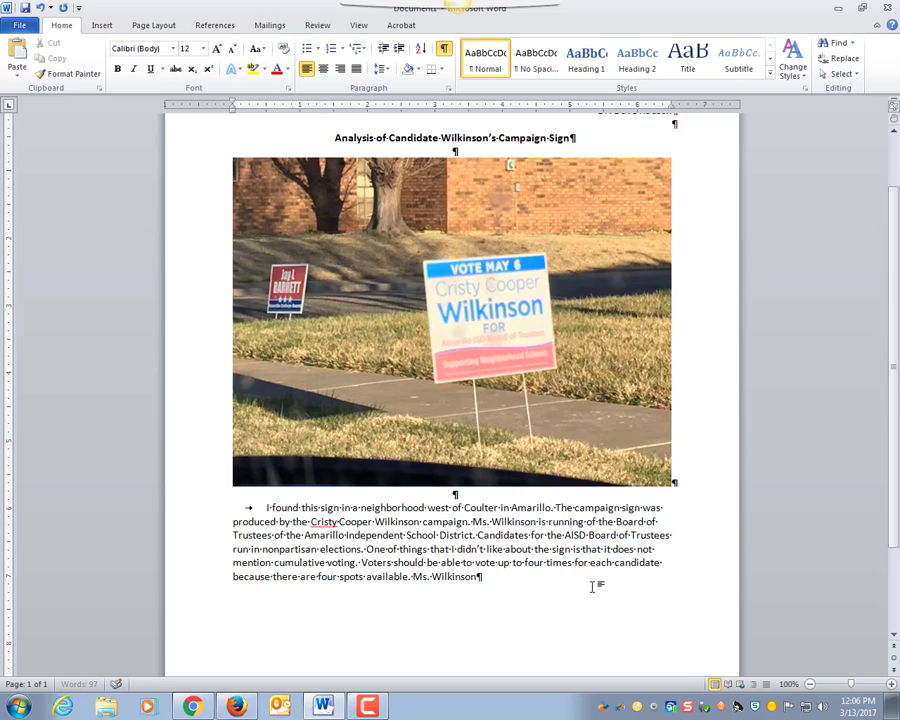
{"action": "type", "text": " is not an incumbent"}
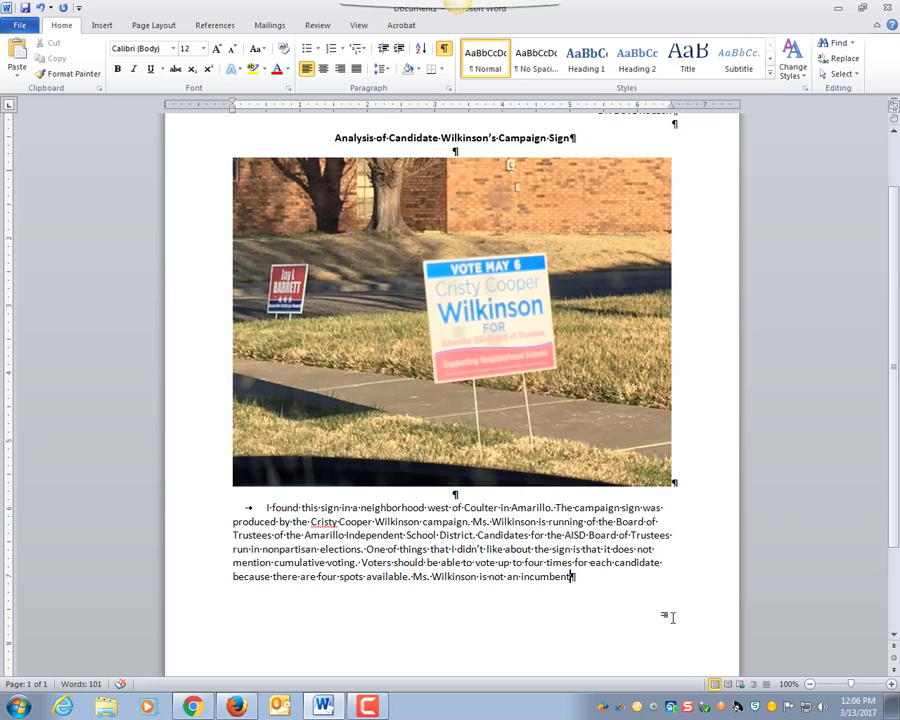
{"action": "type", "text": "because she uses"}
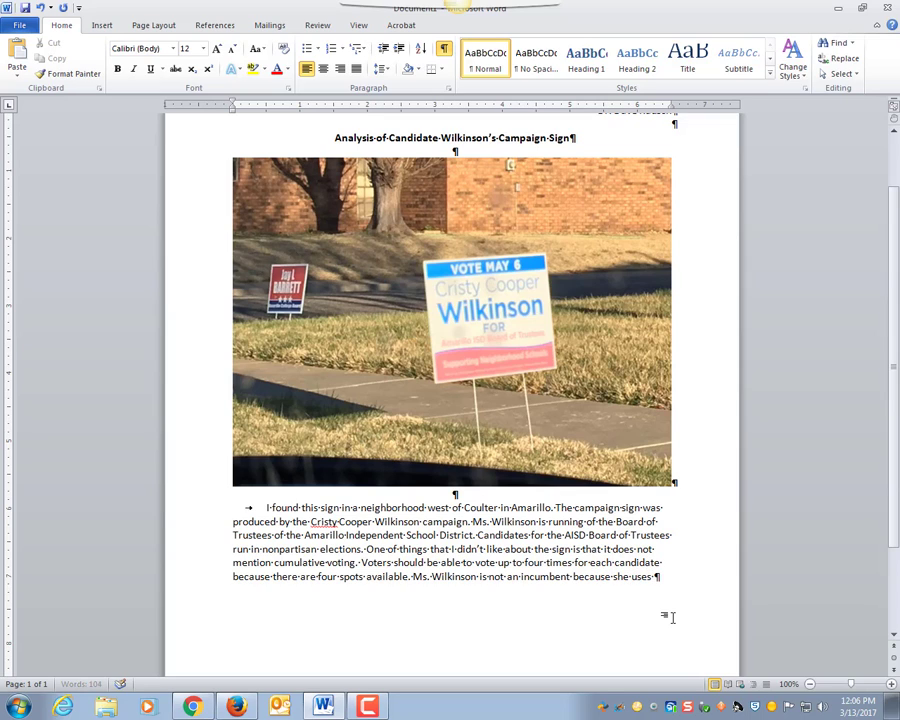
{"action": "type", "text": " the word "}
{"action": "type", "text": "\"for\" in her"}
{"action": "type", "text": " adv"}
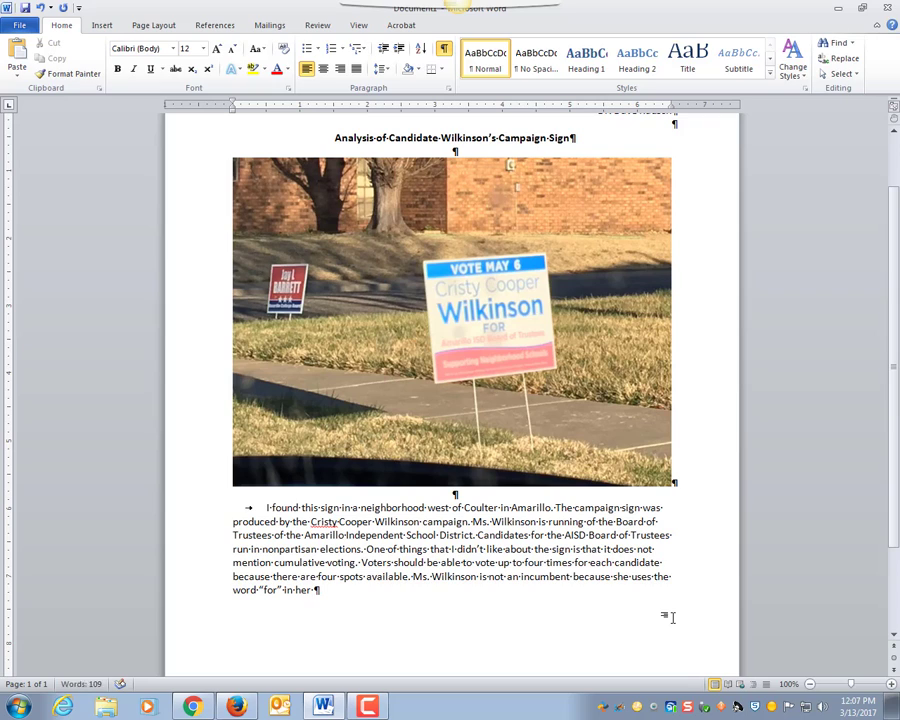
{"action": "type", "text": "ertising."}
Save the document as a Word file named campaignsignproject in the POSC2306 folder of My Documents.
{"action": "scroll", "coordinate": [690, 620], "scroll_direction": "up", "scroll_amount": 2}
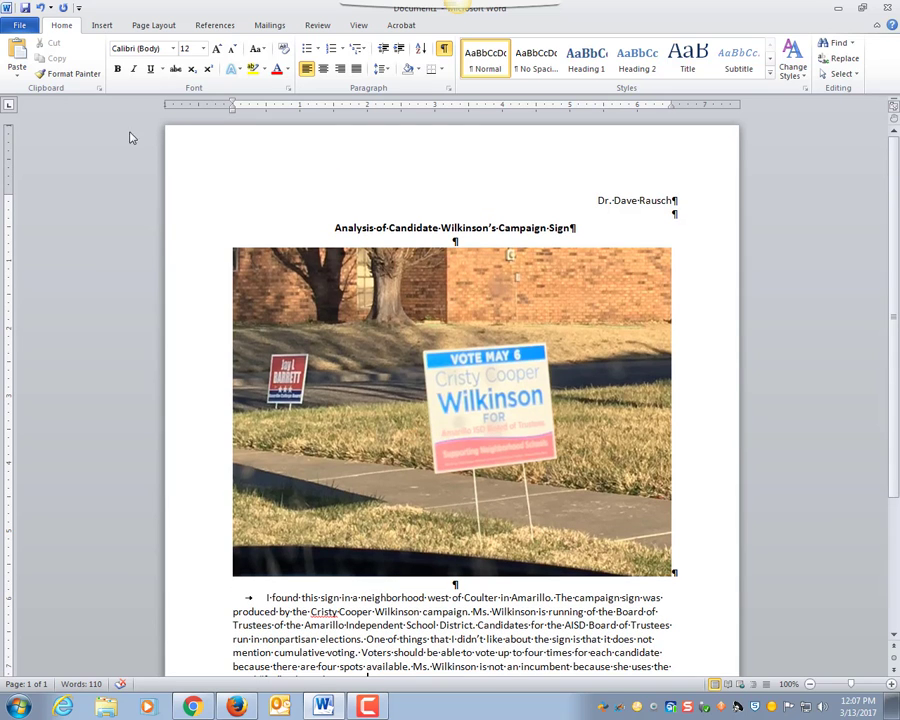
{"action": "left_click", "coordinate": [15, 27]}
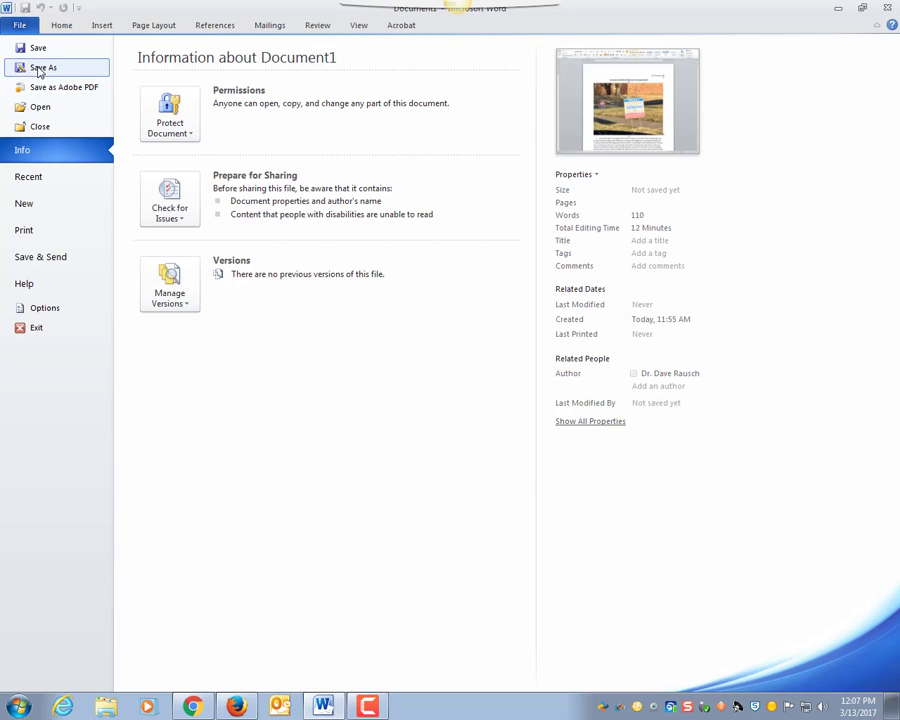
{"action": "left_click", "coordinate": [40, 67]}
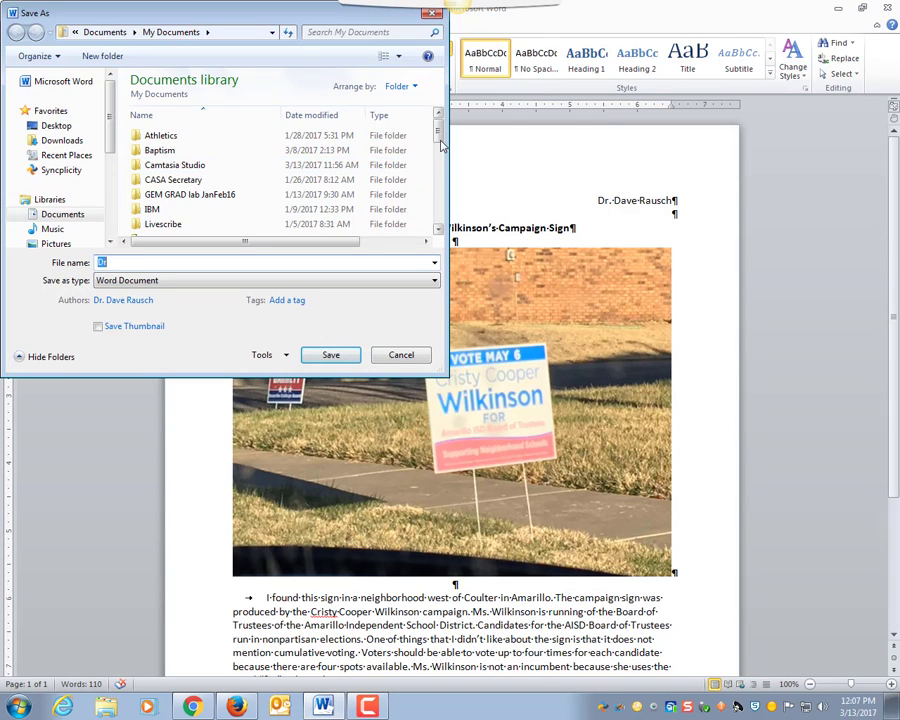
{"action": "left_click_drag", "start_coordinate": [438, 136], "coordinate": [438, 148]}
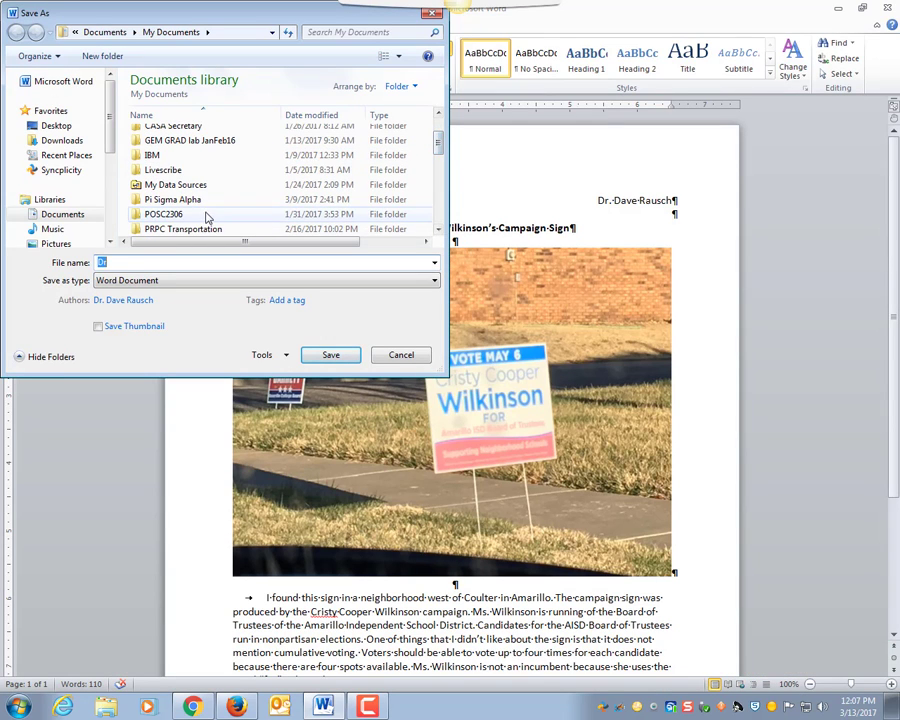
{"action": "double_click", "coordinate": [236, 214]}
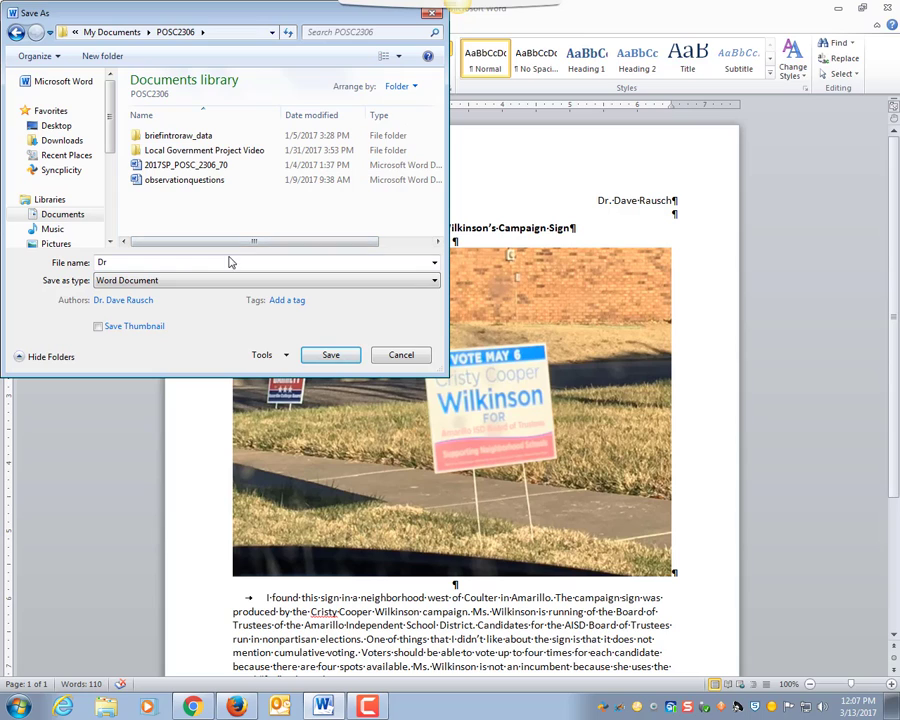
{"action": "left_click", "coordinate": [229, 262]}
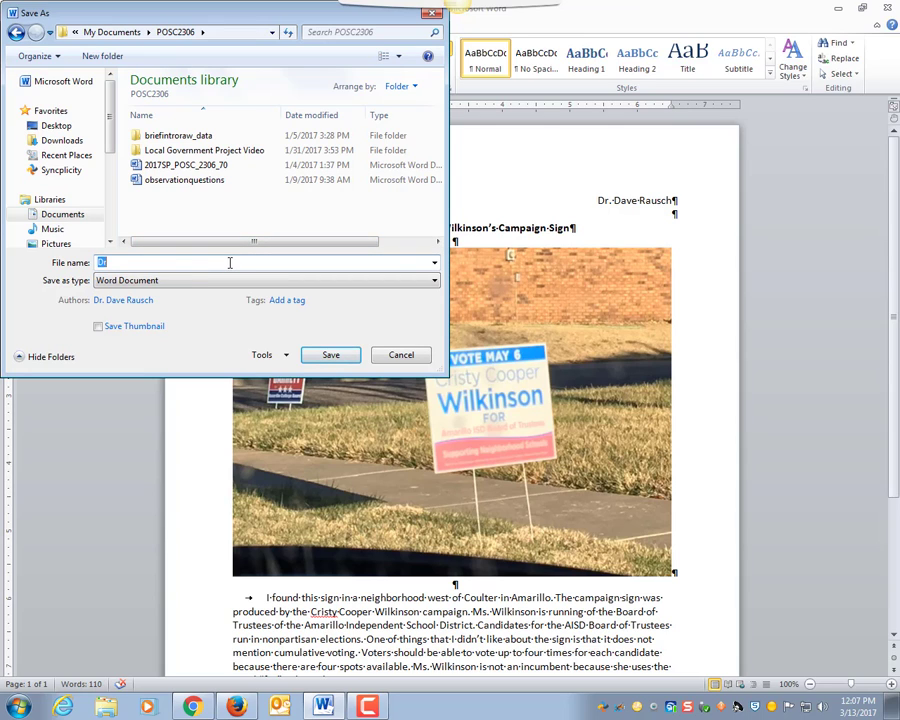
{"action": "type", "text": "campaignsignproject"}
{"action": "left_click", "coordinate": [325, 356]}
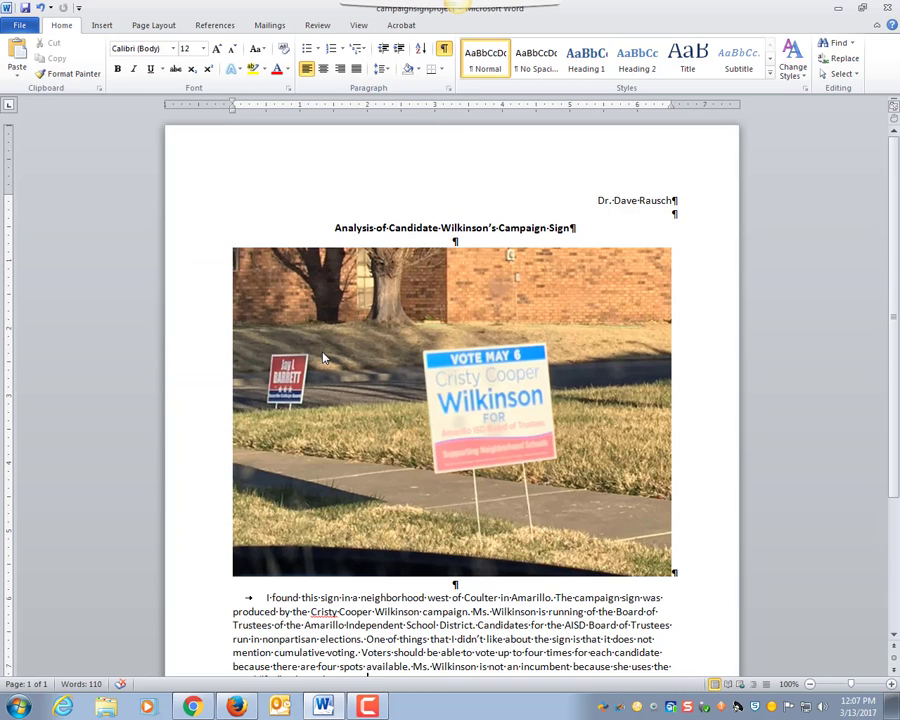